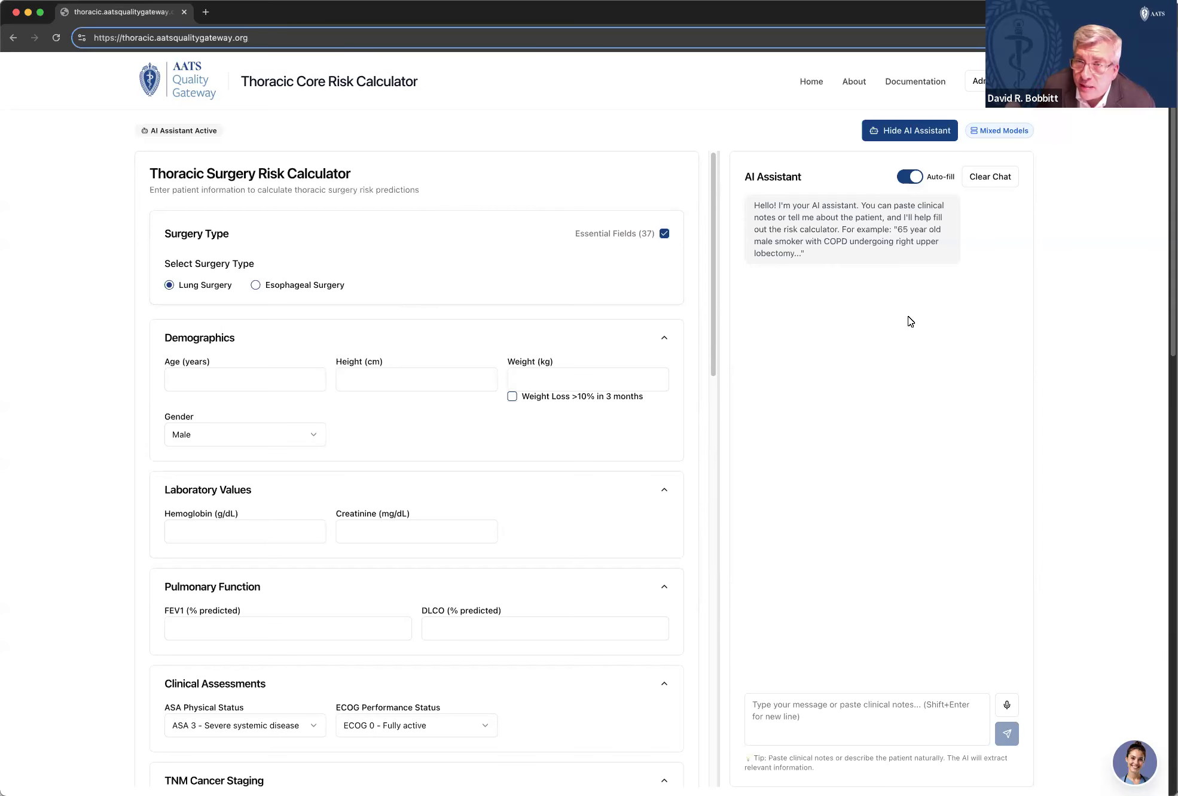
# Dictate a lung surgery note to the AI Assistant (70-year-old male former smoker, 15 pack years, 161 cm, 78 kg, hypertension, ASA 3) and send it
pyautogui.click(916, 131)
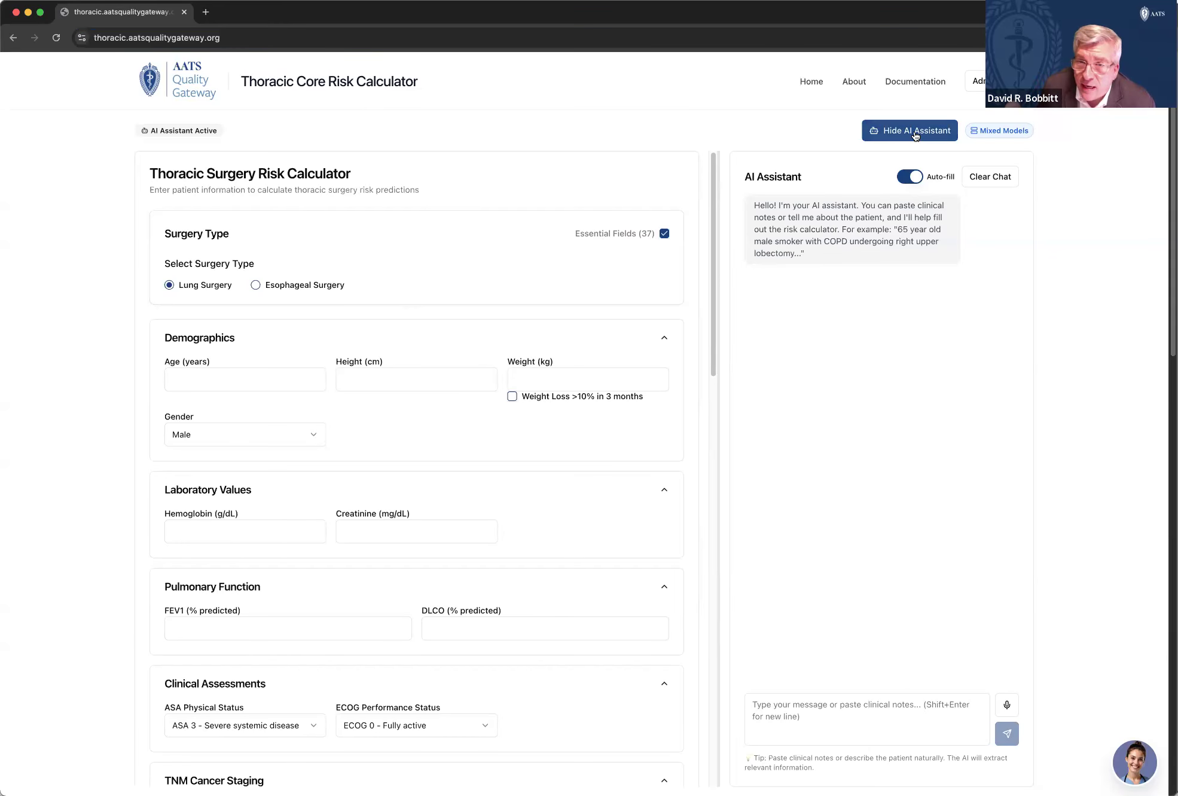
pyautogui.click(916, 133)
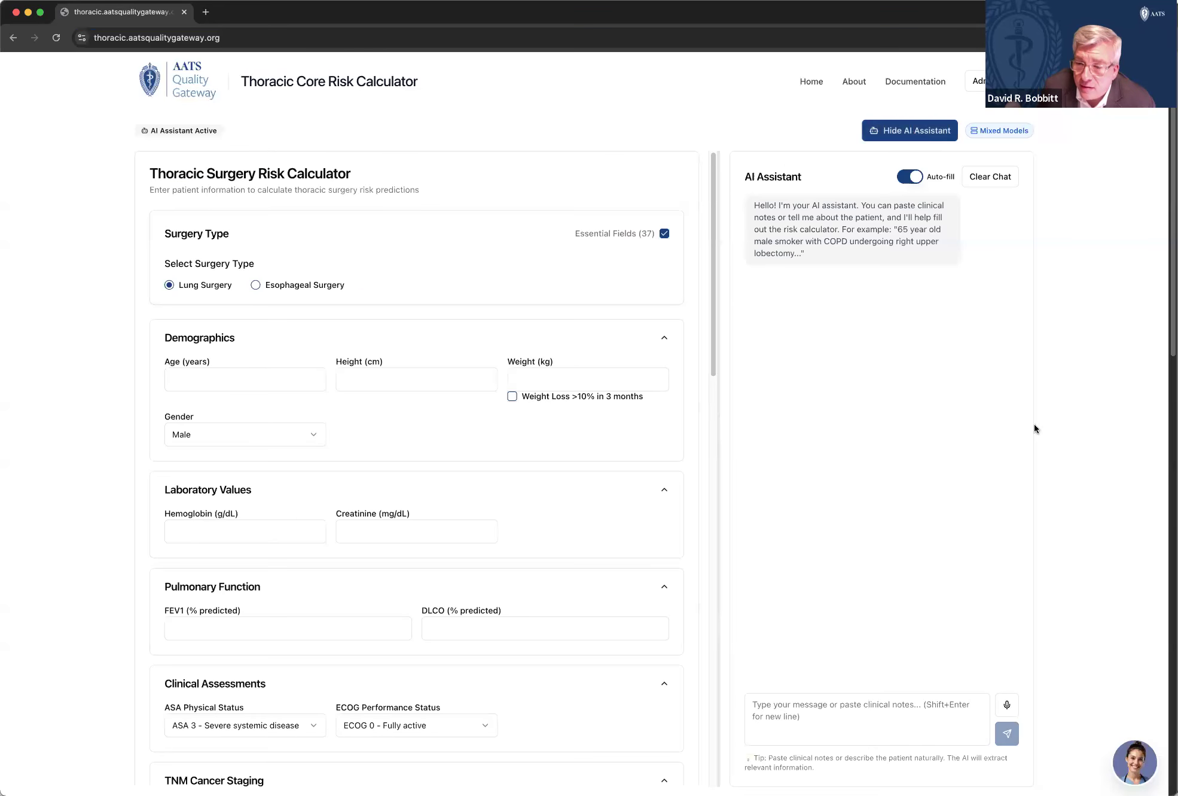
pyautogui.click(1009, 703)
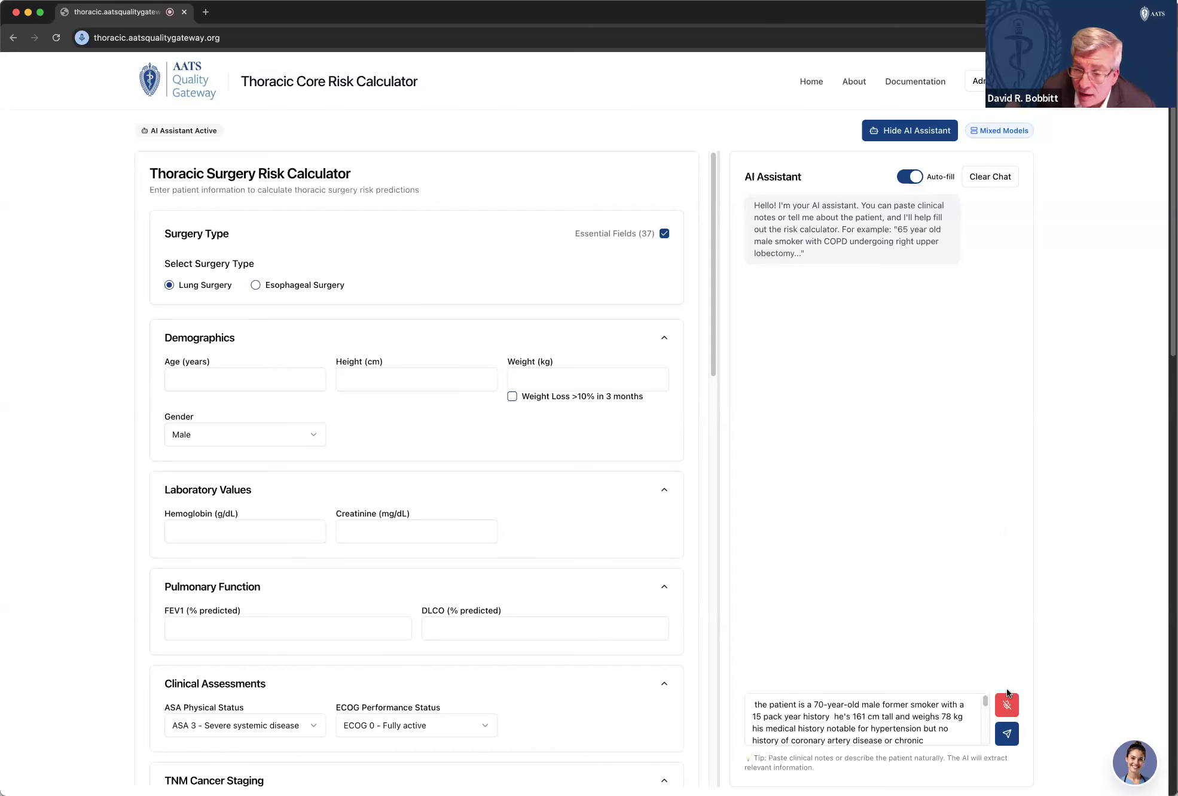
pyautogui.click(1006, 705)
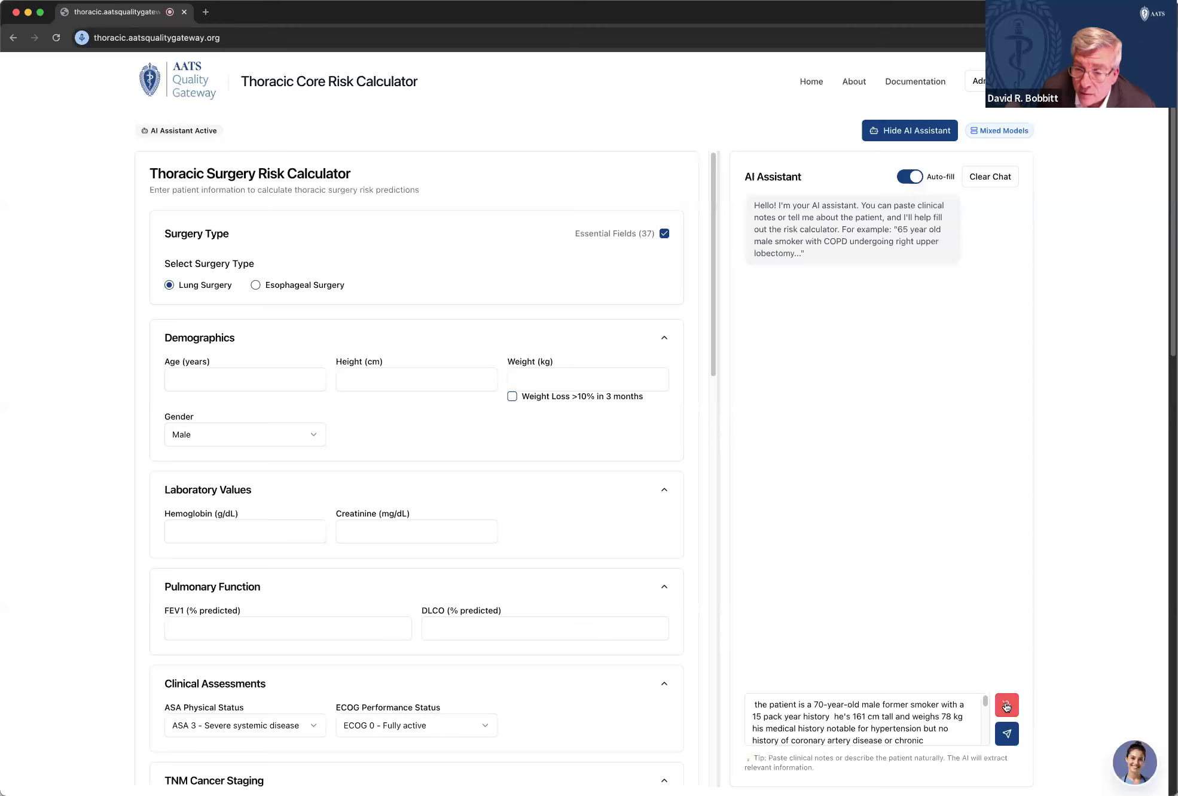
pyautogui.click(1006, 740)
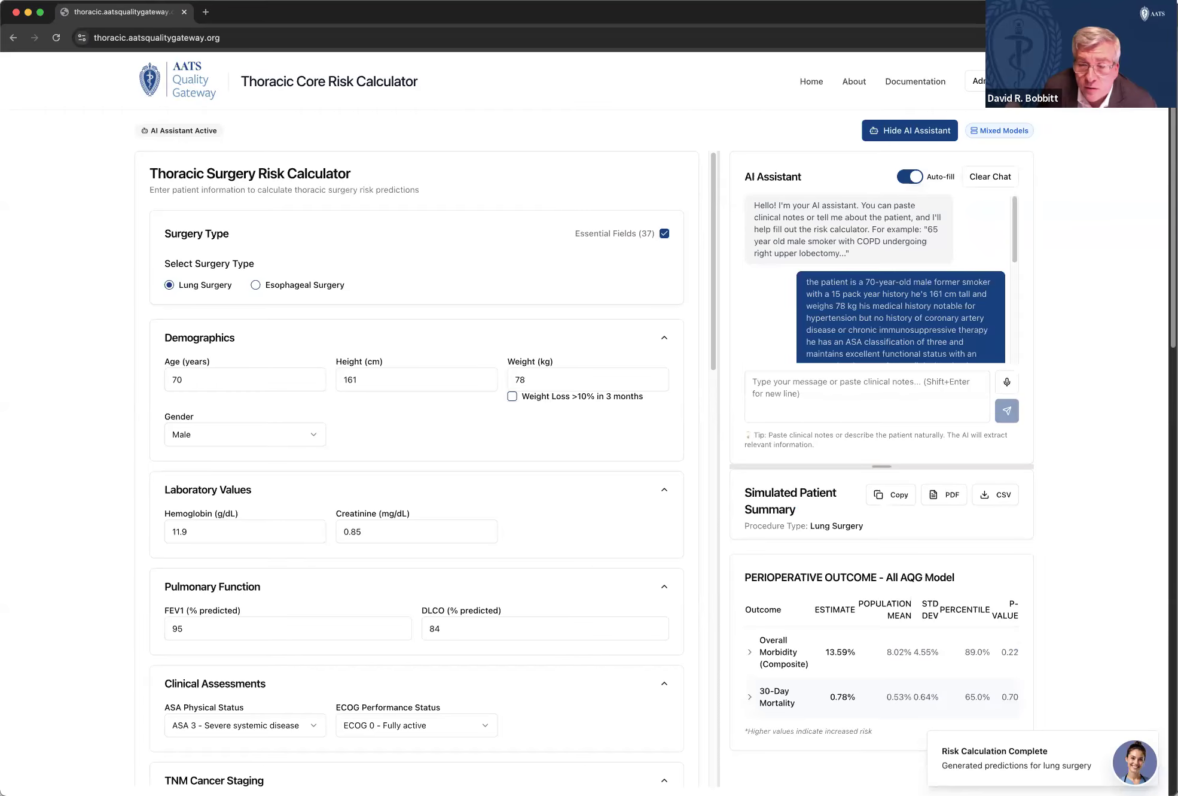
# Expand the Overall Morbidity (Composite) outcome in the lung surgery results and examine its risk breakdown
pyautogui.scroll(-2, 656, 419)
pyautogui.scroll(-3, 1171, 295)
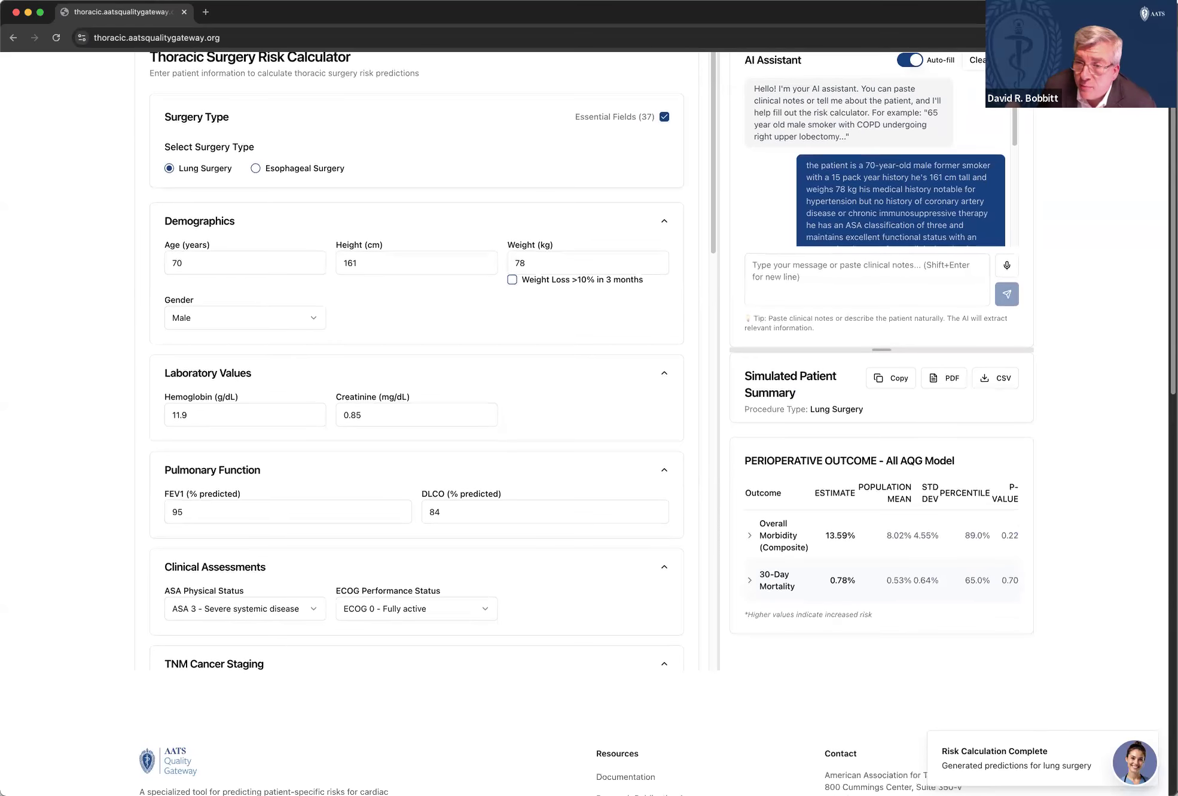
pyautogui.scroll(-1, 1170, 295)
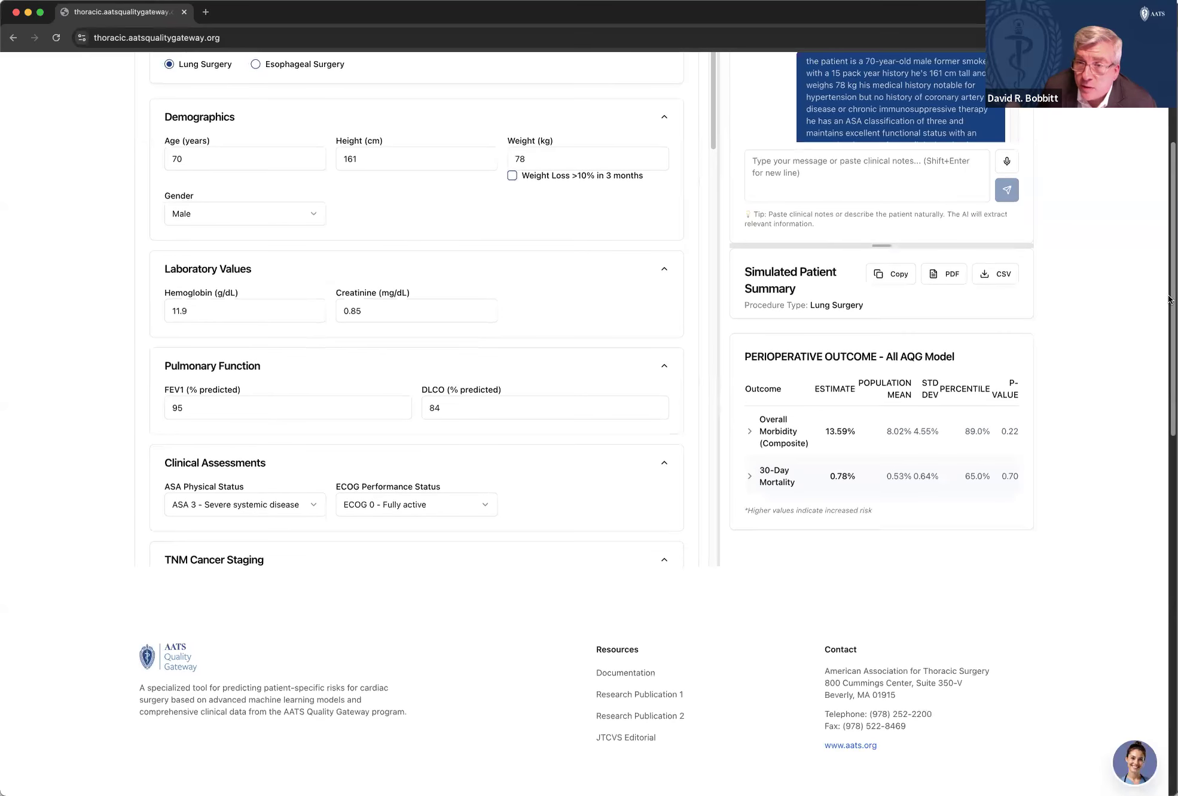
pyautogui.scroll(-1, 789, 462)
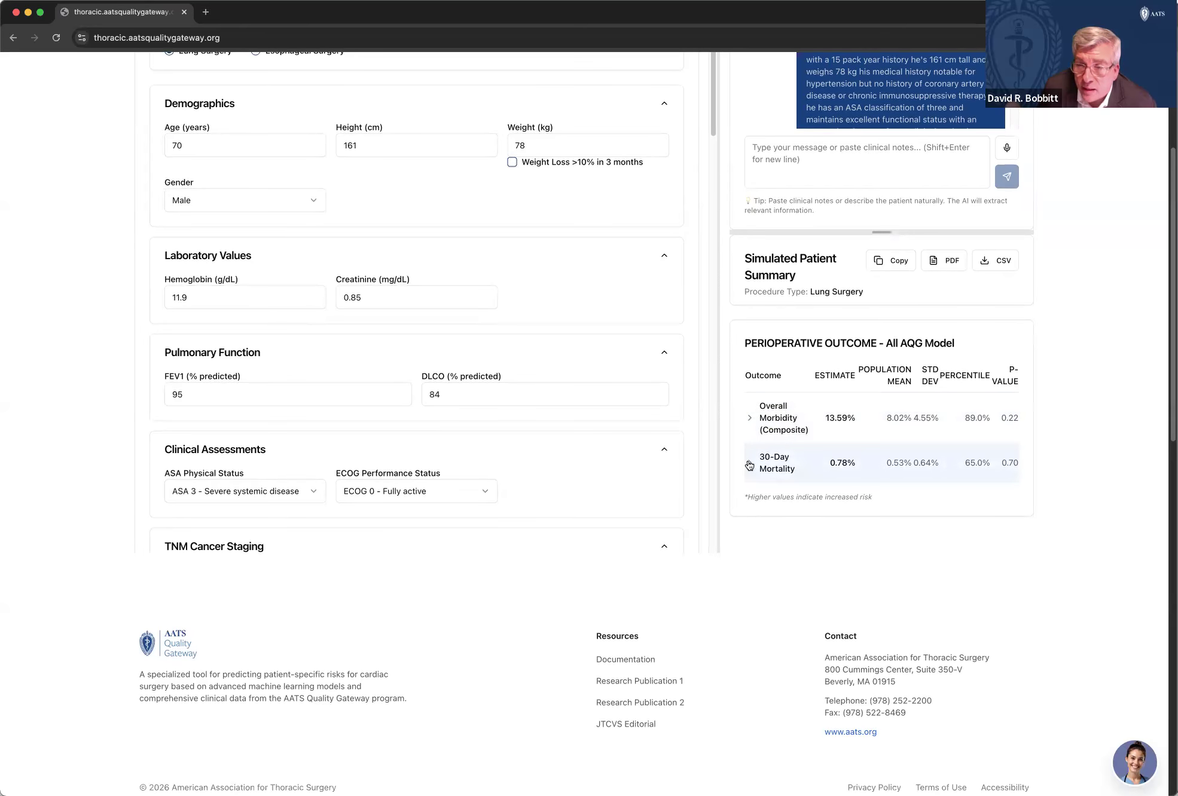
pyautogui.click(750, 420)
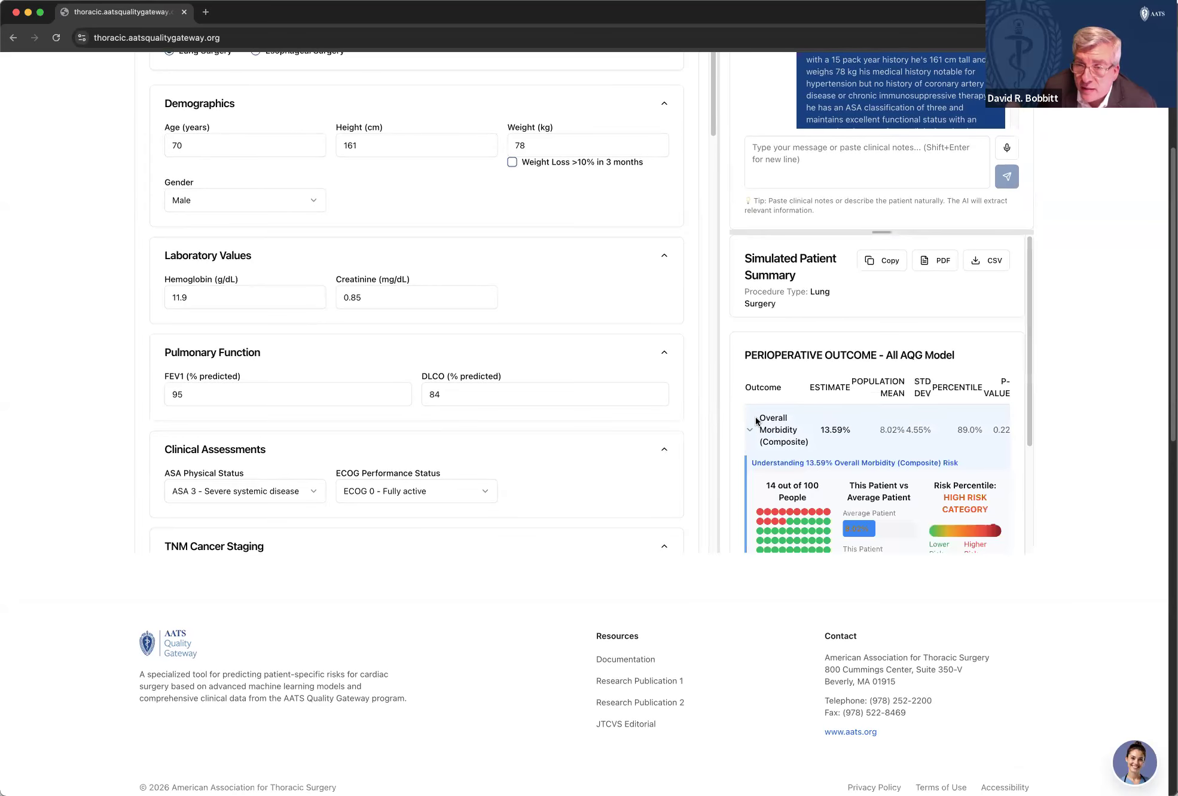
pyautogui.moveTo(1029, 338); pyautogui.dragTo(1028, 410)
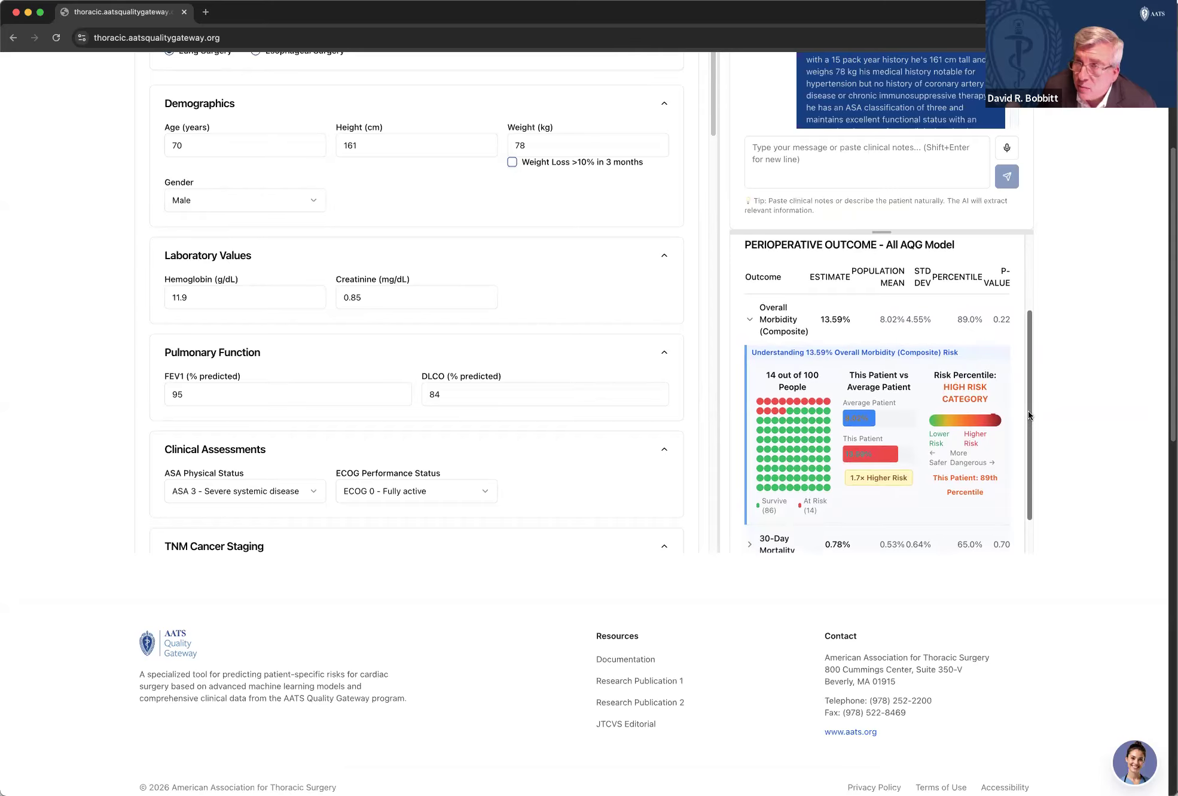
pyautogui.moveTo(1029, 411); pyautogui.dragTo(1028, 414)
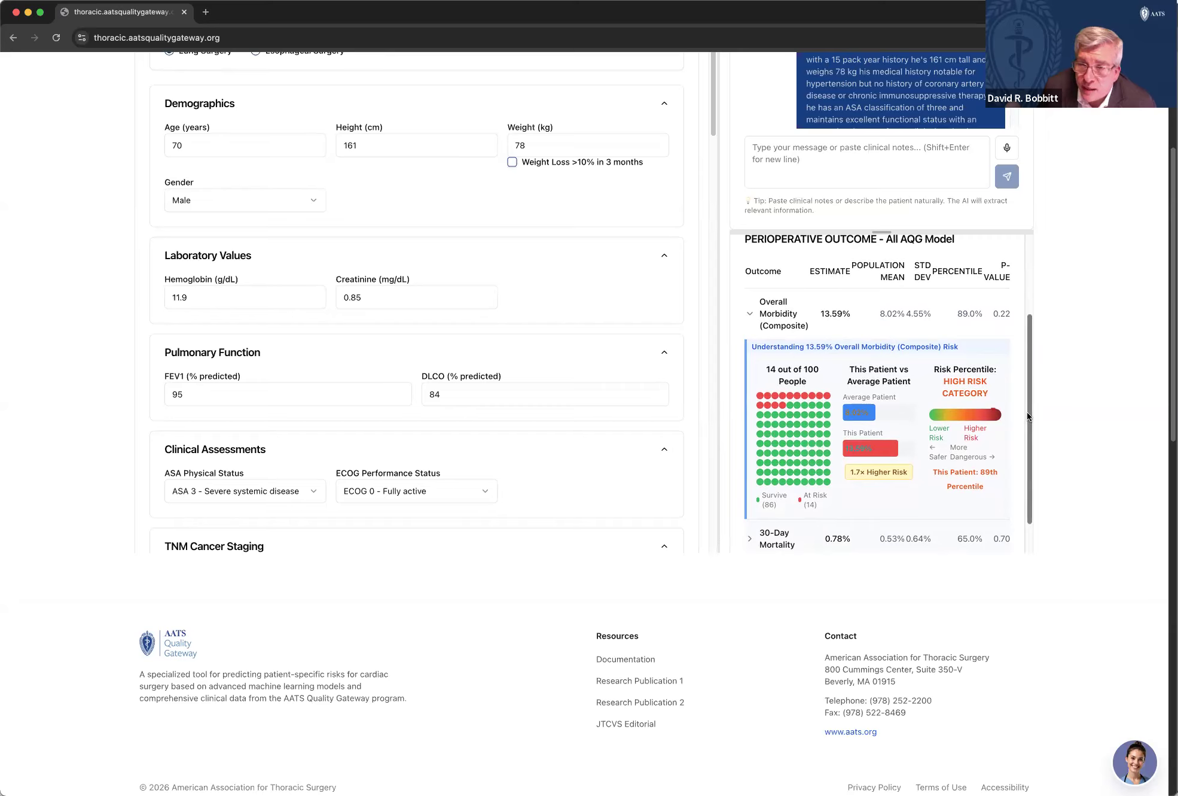
# Expand the 30-Day Mortality outcome for the lung surgery patient and examine its comparison with the average patient
pyautogui.moveTo(1028, 415); pyautogui.dragTo(1027, 449)
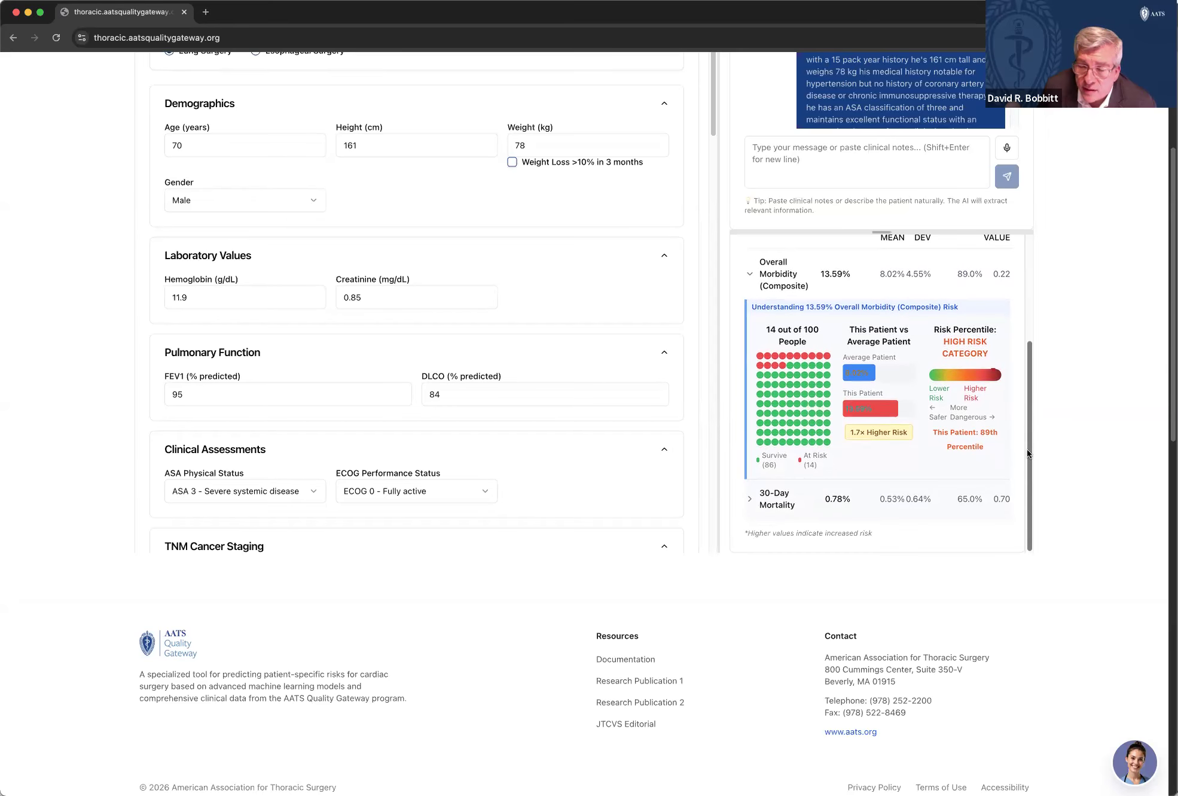
pyautogui.click(748, 501)
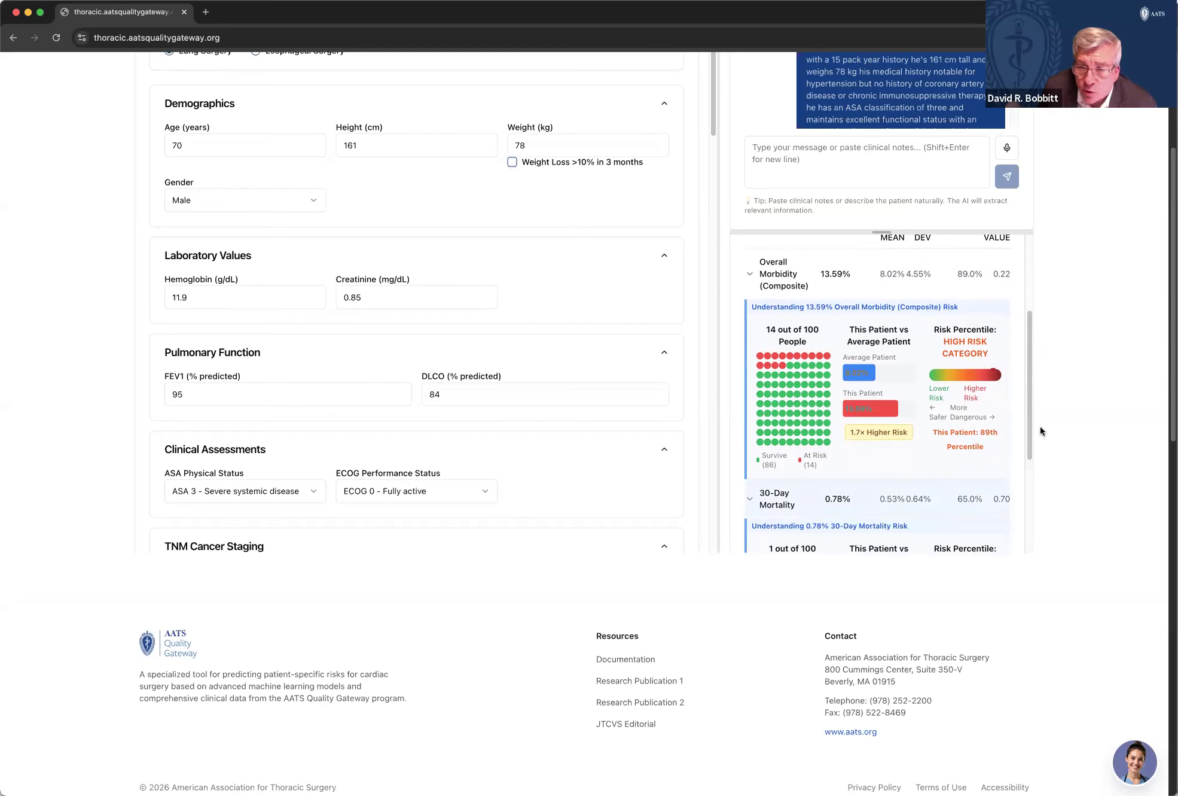
pyautogui.moveTo(1028, 444); pyautogui.dragTo(1028, 537)
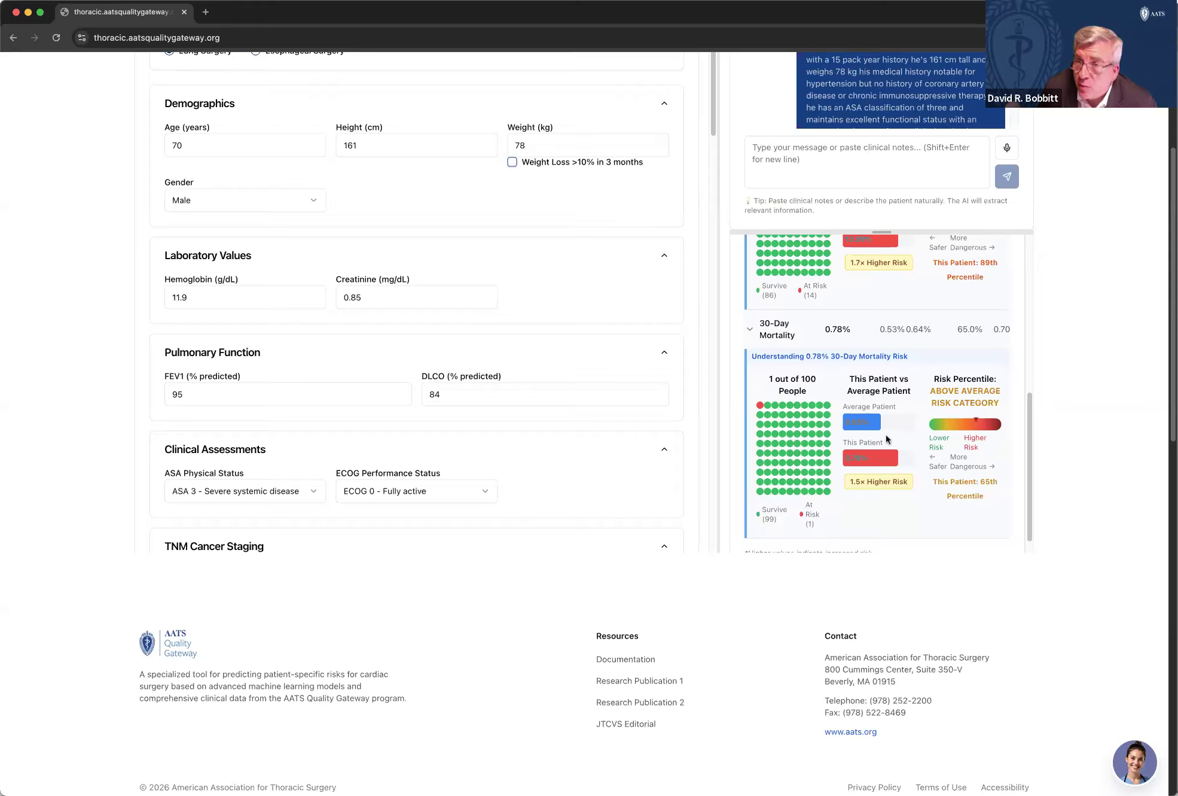
# Ask the AI Assistant "What if the tumor size is 3.7 CM" to recalculate the lung surgery risks
pyautogui.click(895, 137)
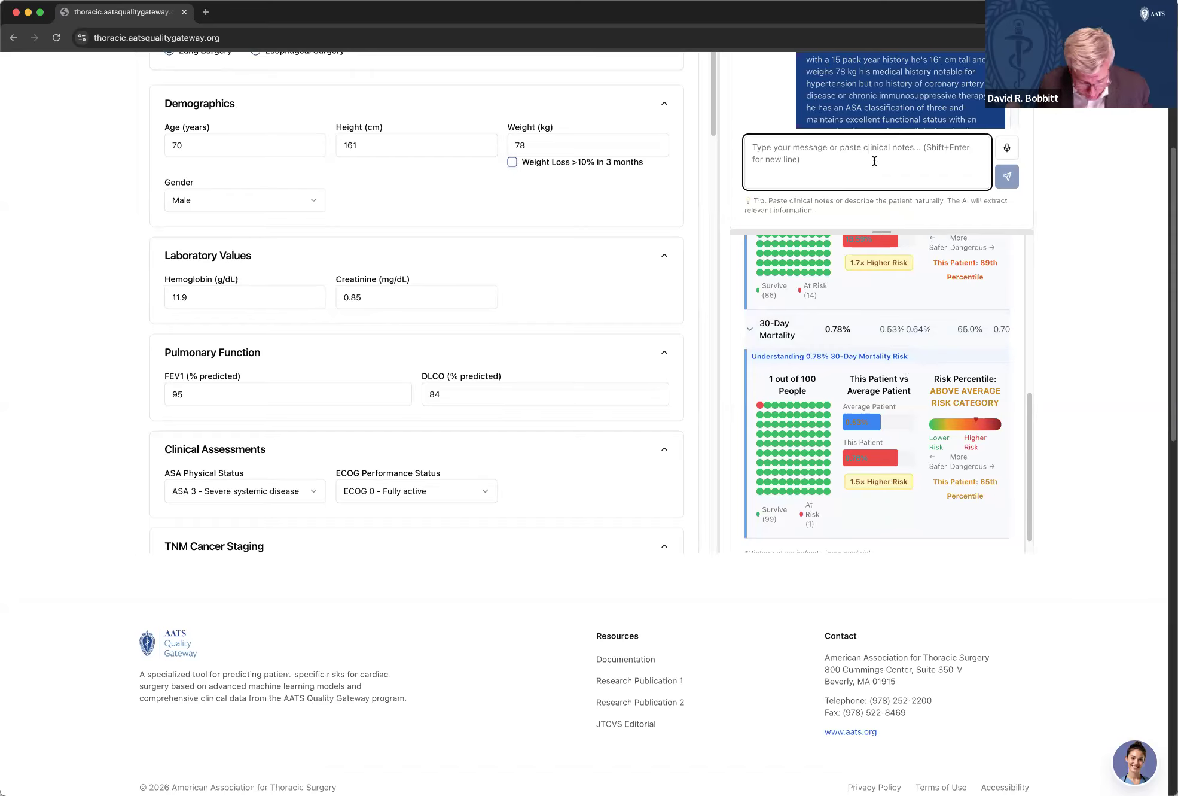
pyautogui.write('What')
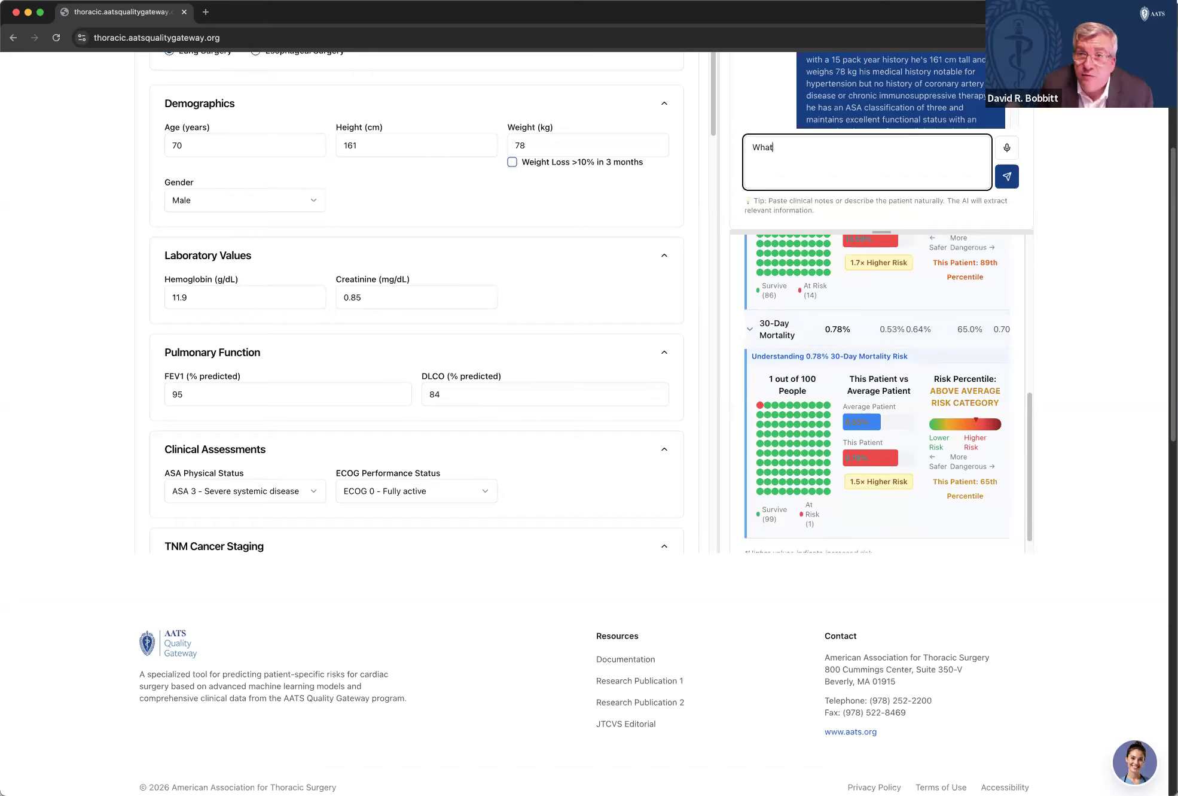
pyautogui.write(' if the tumor size is ')
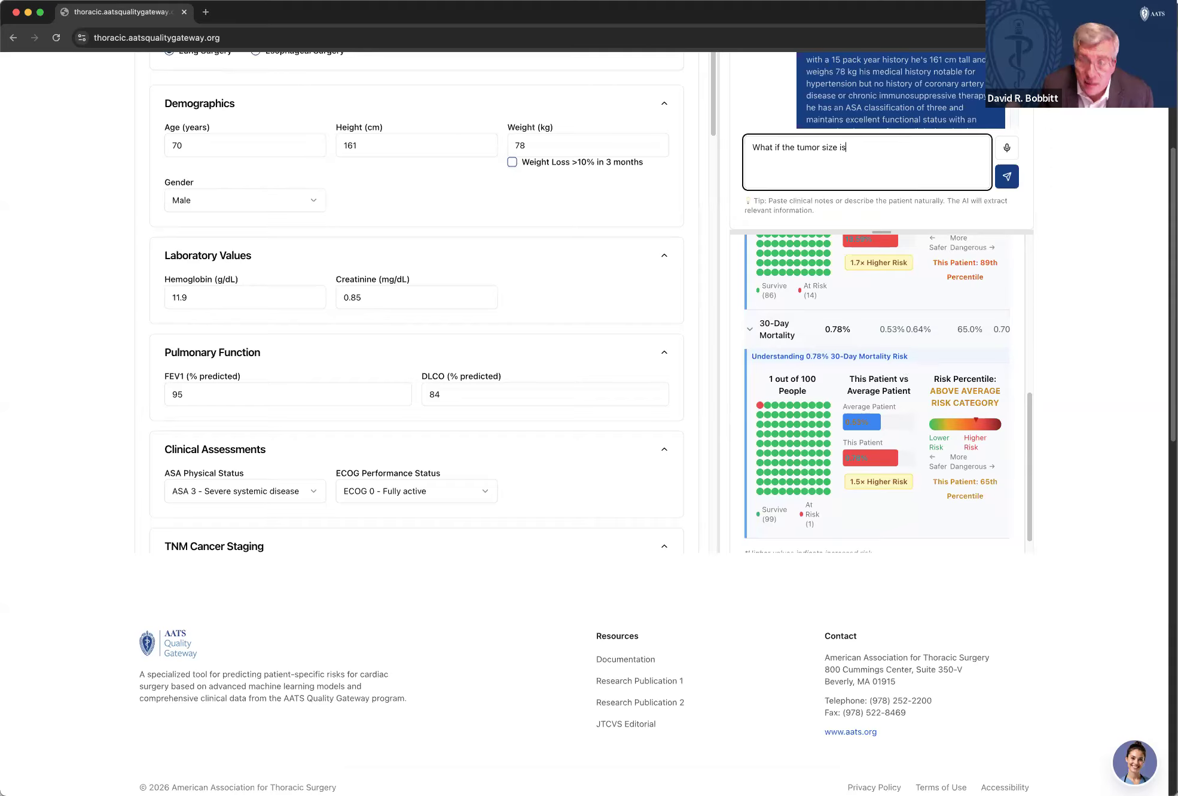
pyautogui.write('3.')
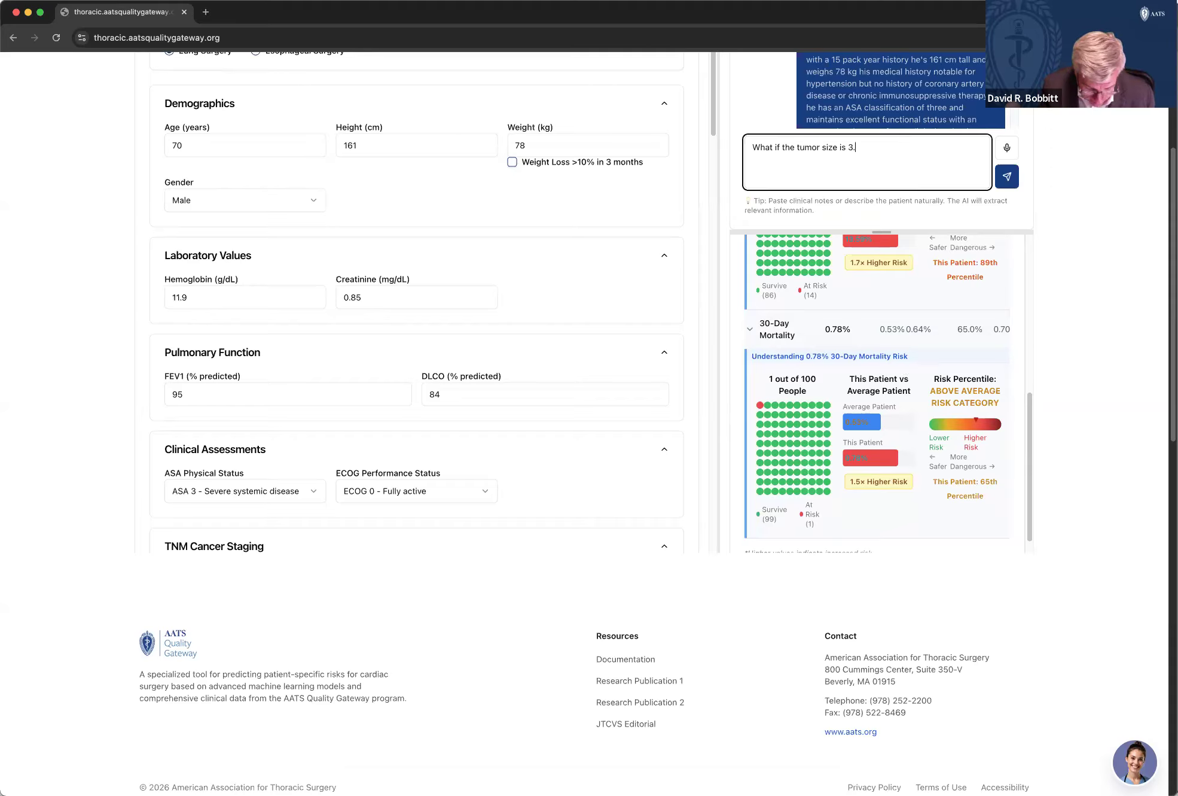
pyautogui.write('7 CM')
pyautogui.press('Return')
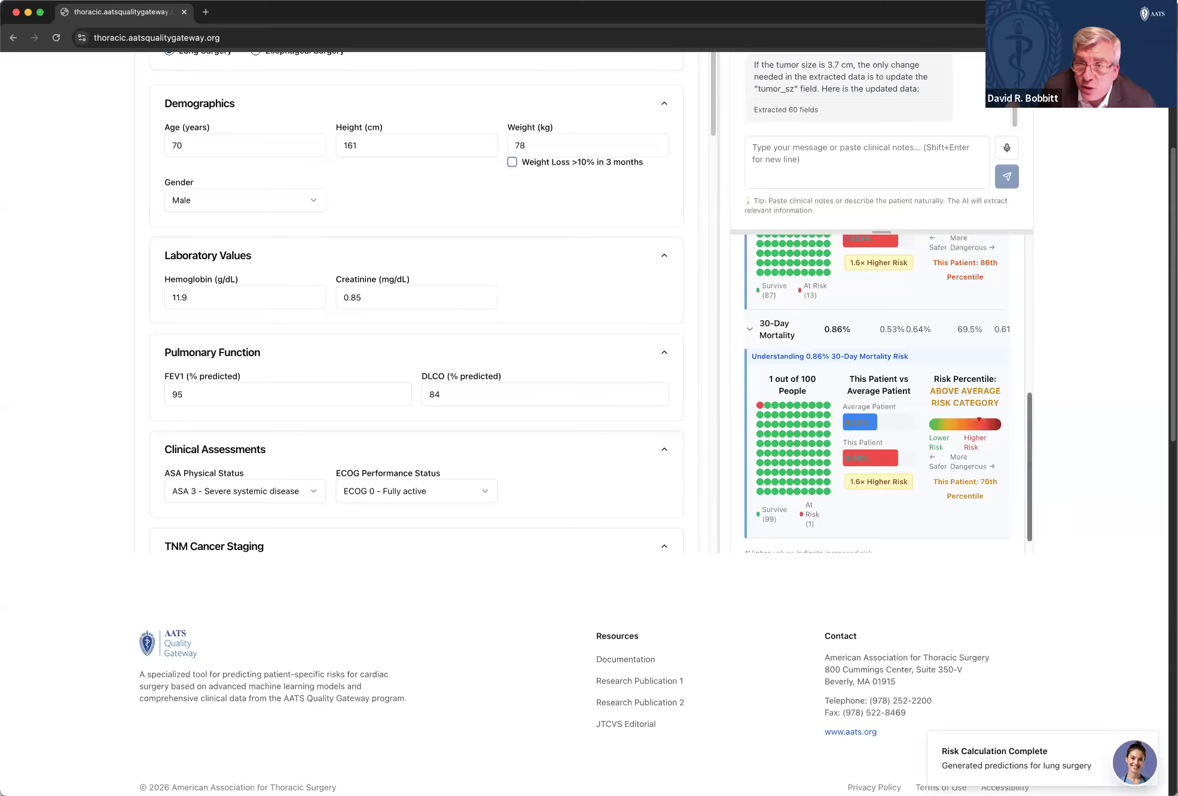
# Review the recalculated morbidity and mortality estimates for the changed tumor size
pyautogui.scroll(2, 878, 393)
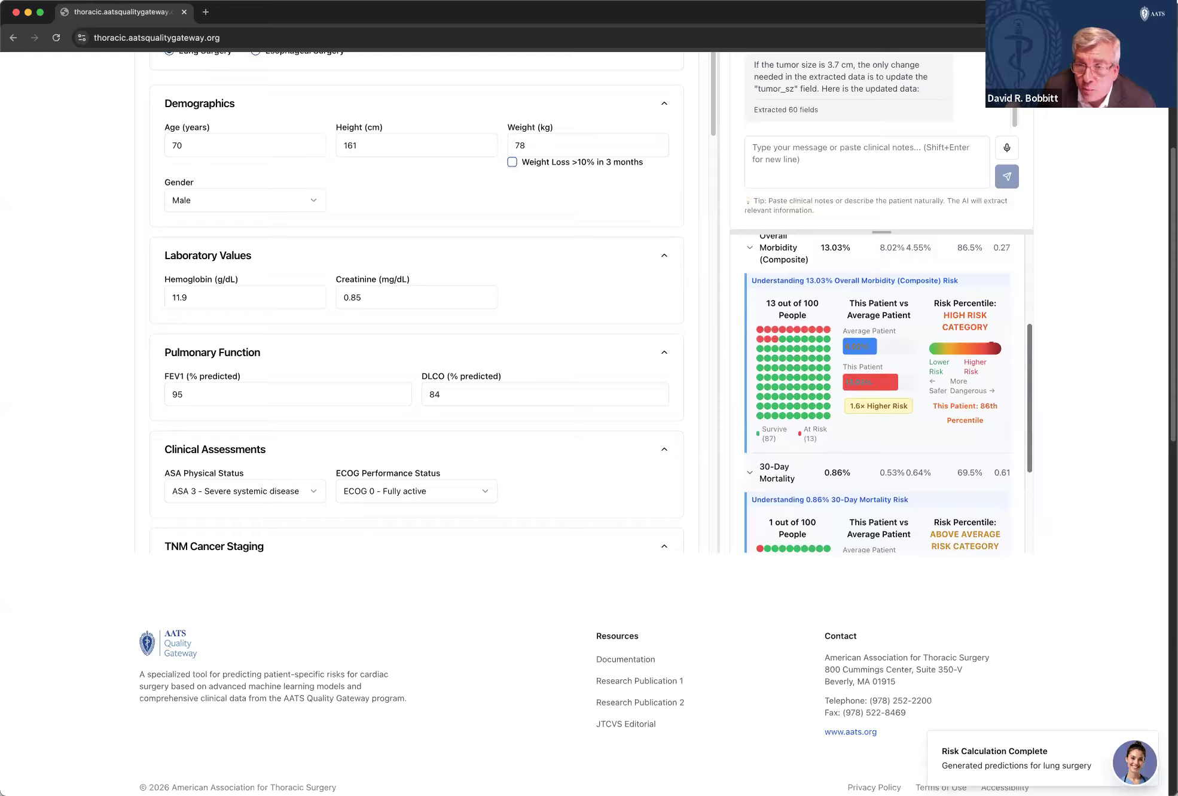
pyautogui.scroll(-1, 878, 393)
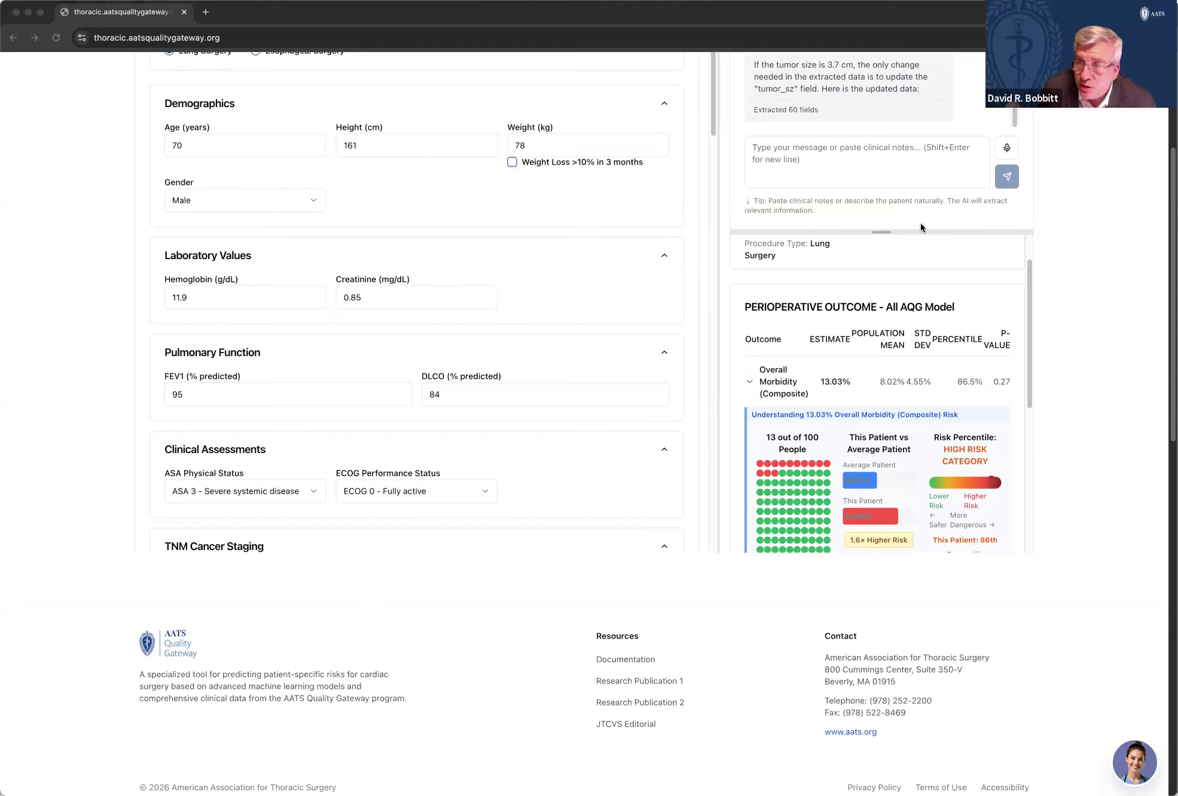
pyautogui.click(1132, 272)
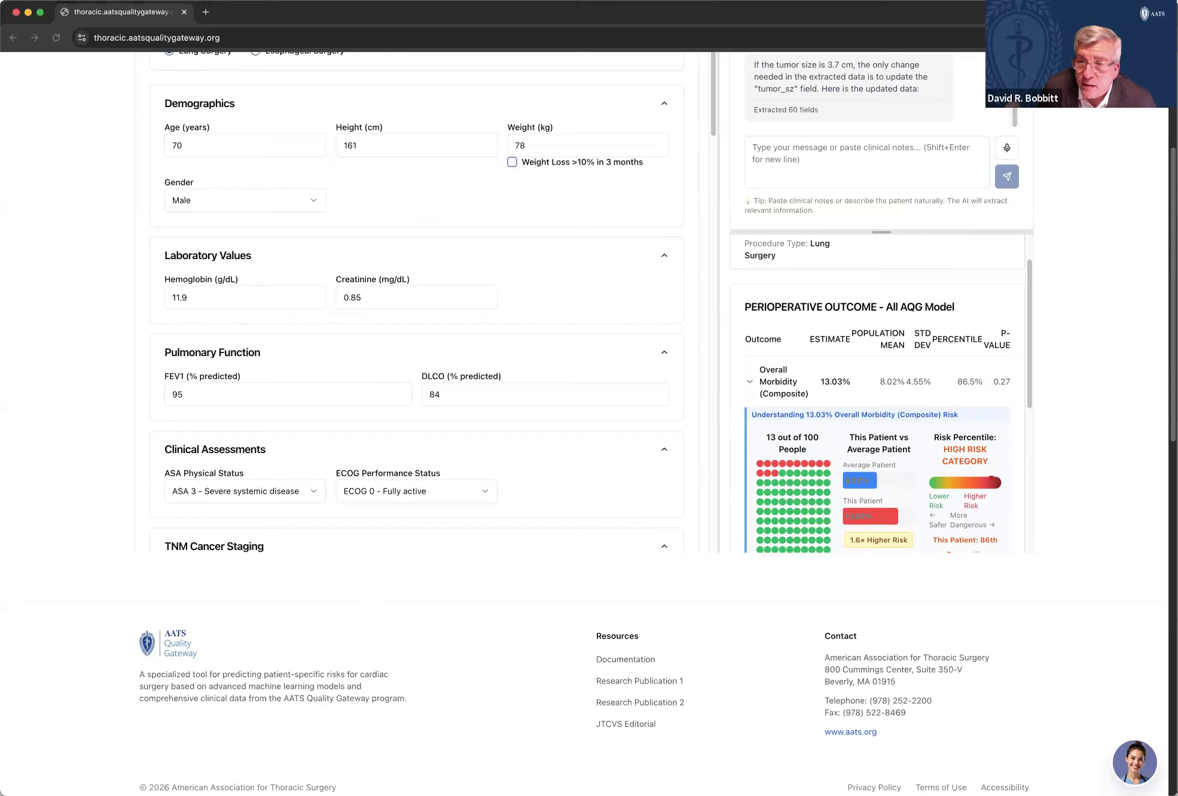
# Paste the clinical note of the 62-year-old female nonsmoker (165 cm, 88 kg, Ivor Lewis minimally invasive esophagectomy) into the AI Assistant, check it and send it
pyautogui.click(769, 146)
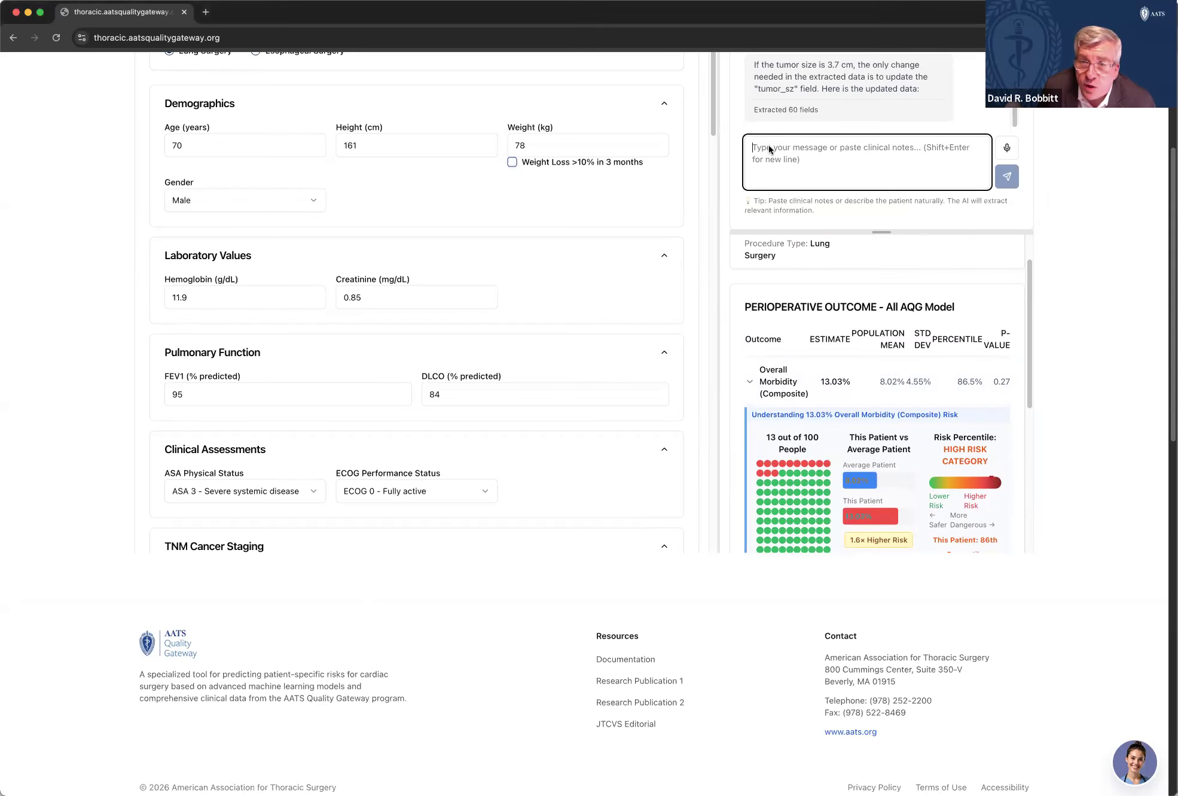
pyautogui.rightClick(769, 145)
pyautogui.click(790, 244)
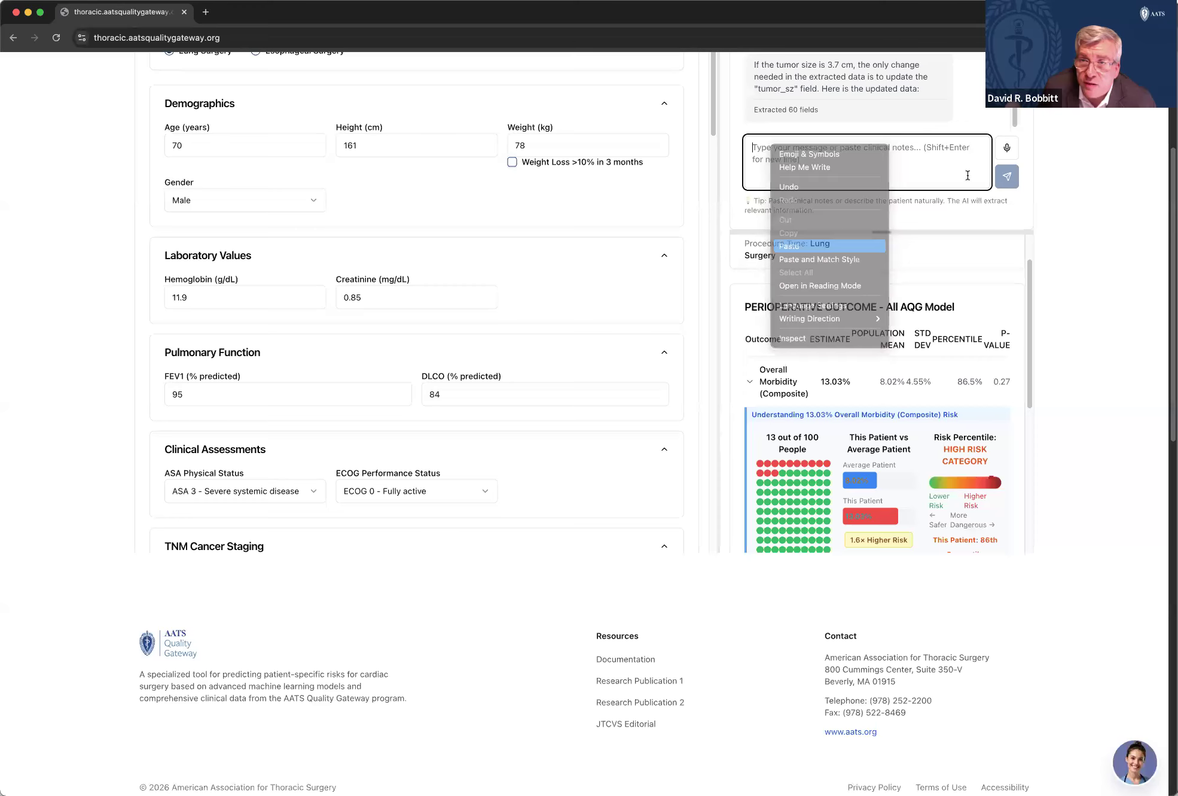
pyautogui.moveTo(985, 159); pyautogui.dragTo(986, 139)
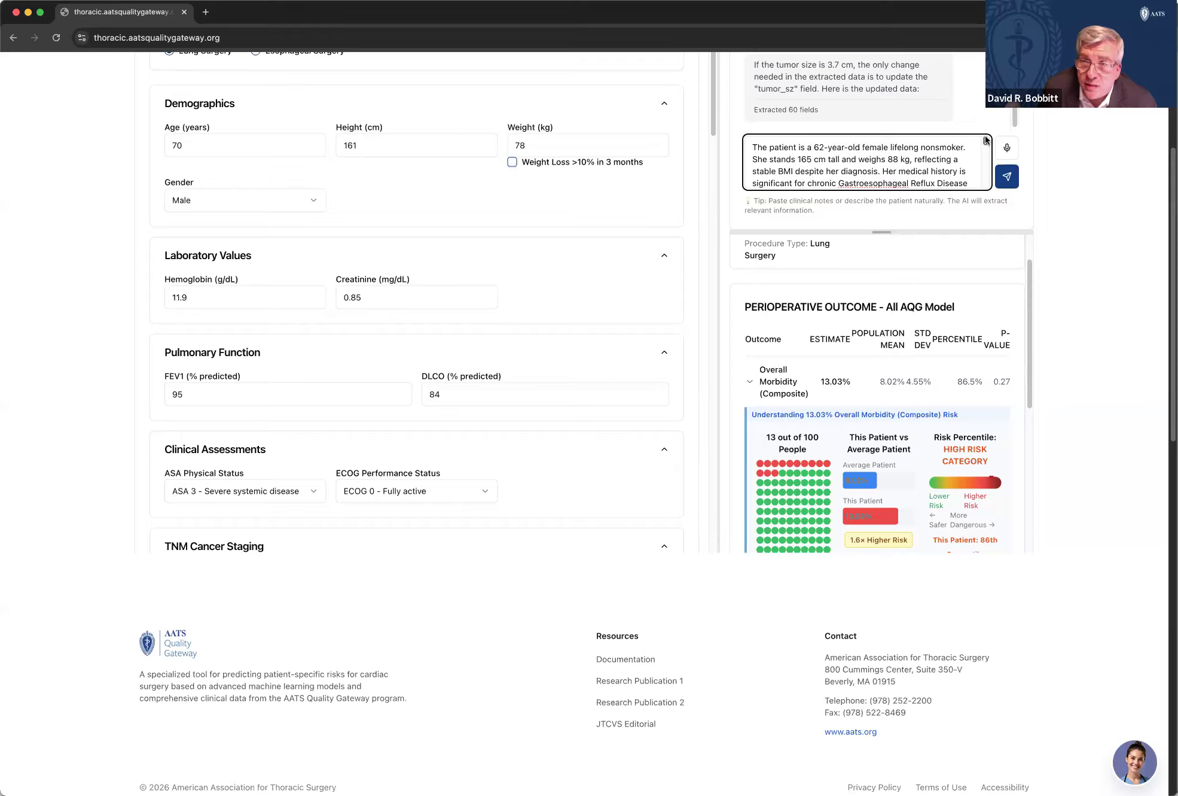
pyautogui.moveTo(986, 137); pyautogui.dragTo(986, 148)
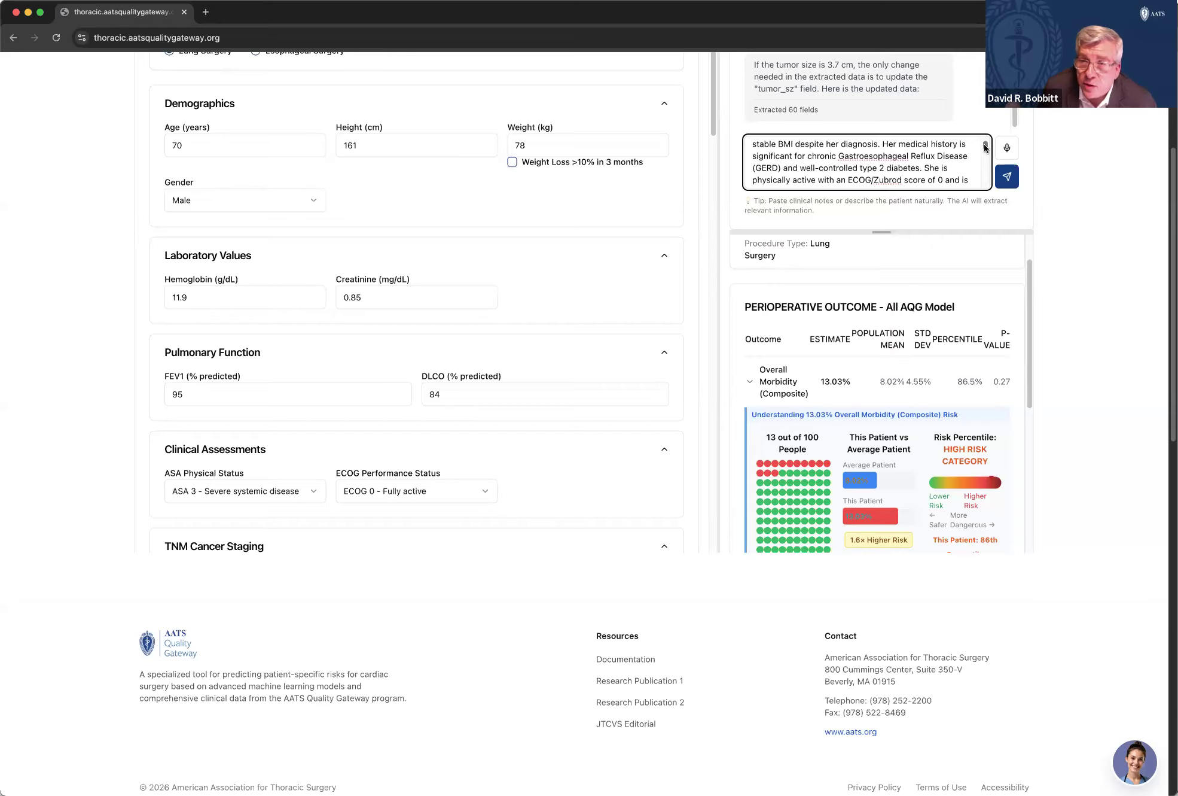
pyautogui.moveTo(985, 148)
pyautogui.mouseDown()
pyautogui.moveTo(992, 183)
pyautogui.moveTo(992, 173)
pyautogui.mouseUp()
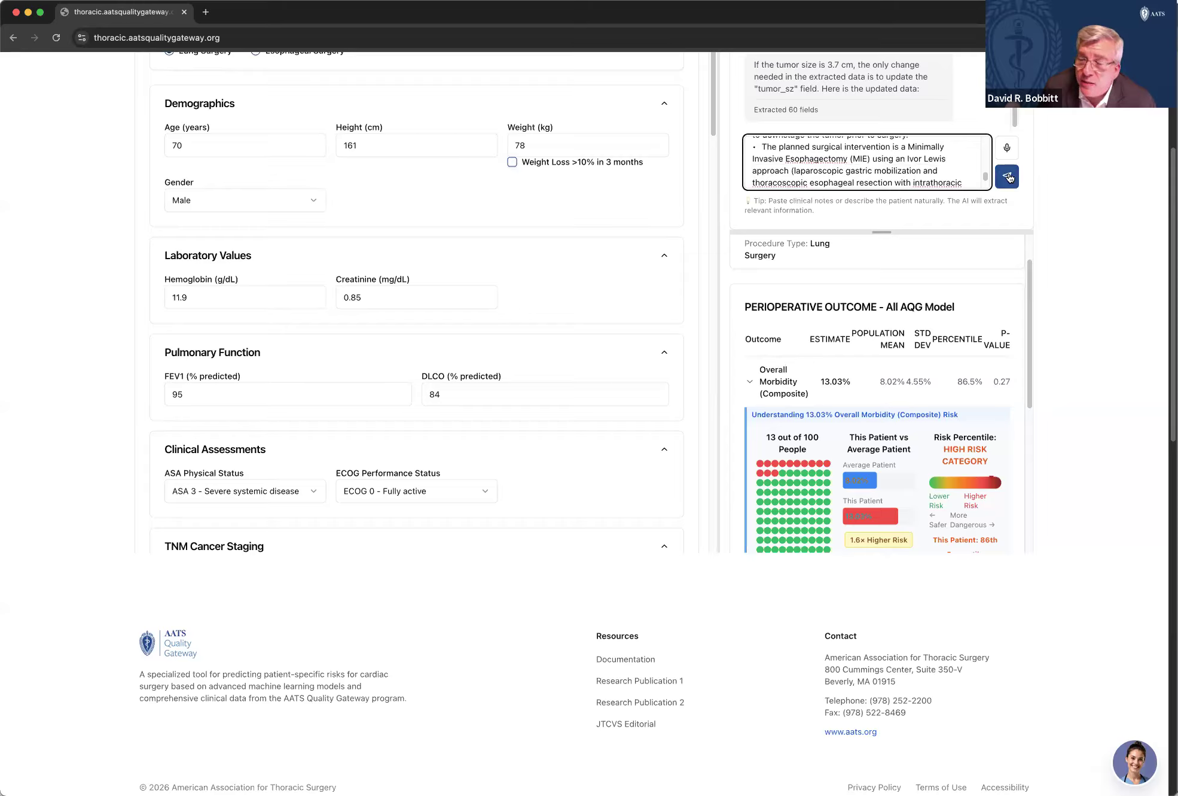
pyautogui.click(1009, 177)
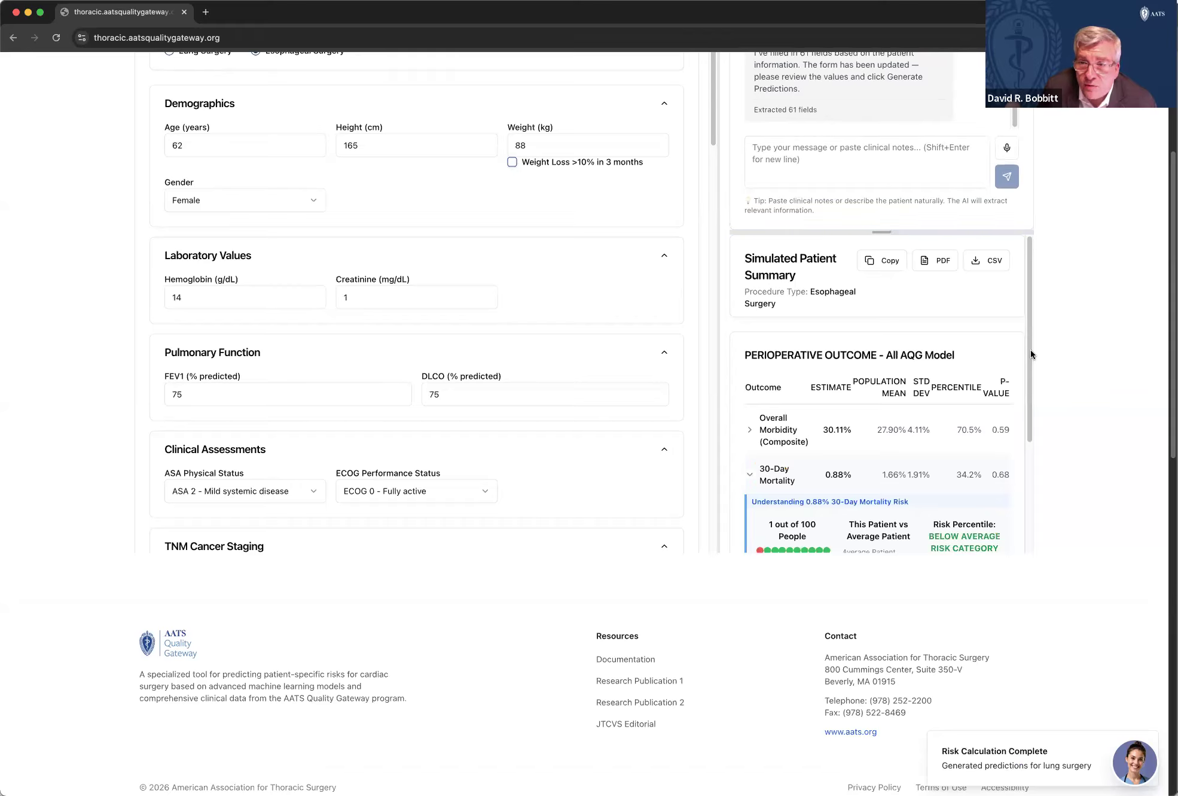
# Expand the Overall Morbidity (Composite) outcome for the esophageal surgery patient and examine its risk breakdown
pyautogui.moveTo(1029, 364); pyautogui.dragTo(1026, 410)
pyautogui.click(749, 352)
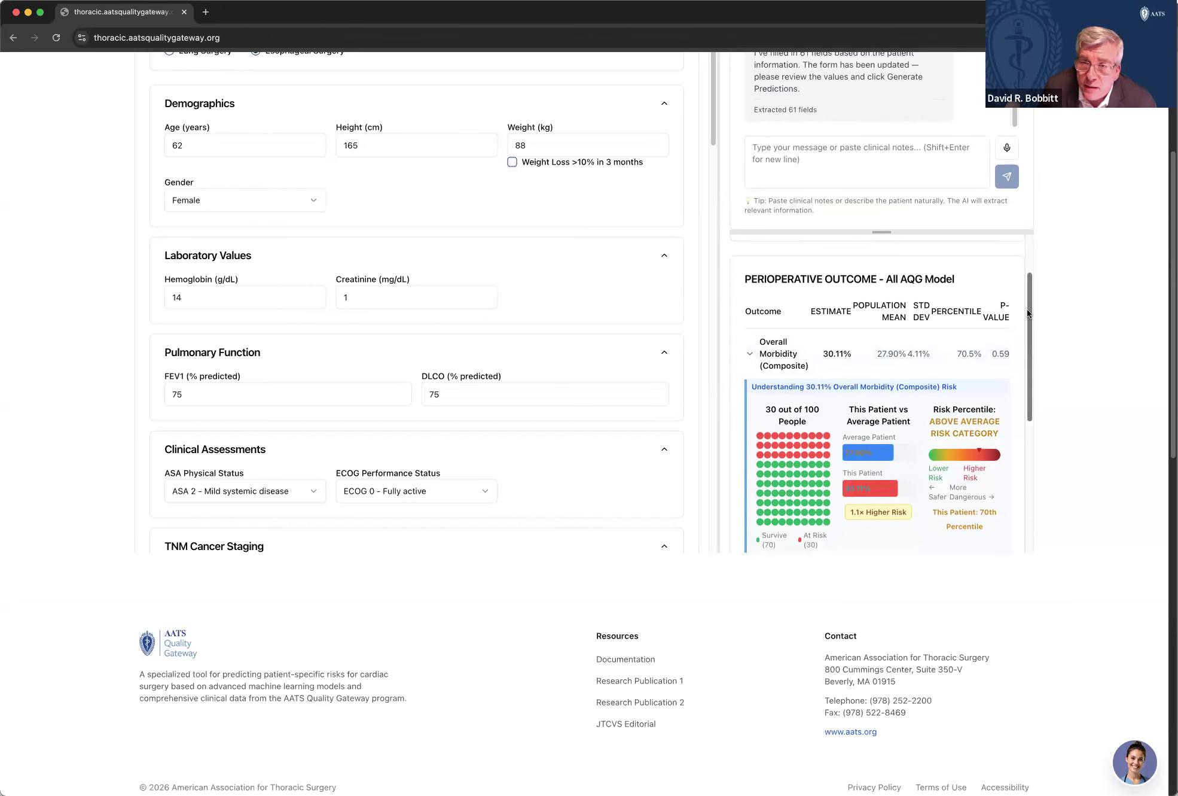
pyautogui.scroll(1, 1028, 294)
pyautogui.scroll(1, 1028, 285)
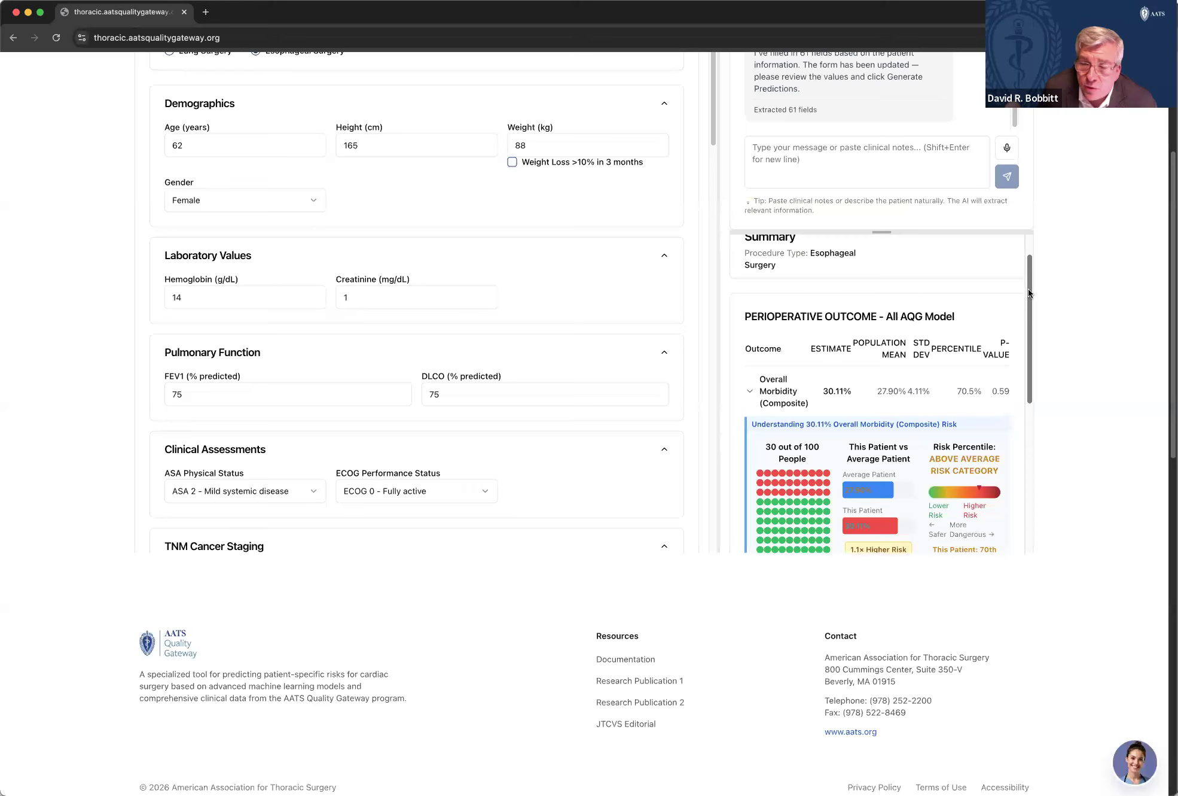
# Examine the 30-Day Mortality breakdown for the esophageal surgery patient, including the average-patient comparison and risk percentile
pyautogui.scroll(-3, 1029, 307)
pyautogui.moveTo(1028, 326); pyautogui.dragTo(1029, 432)
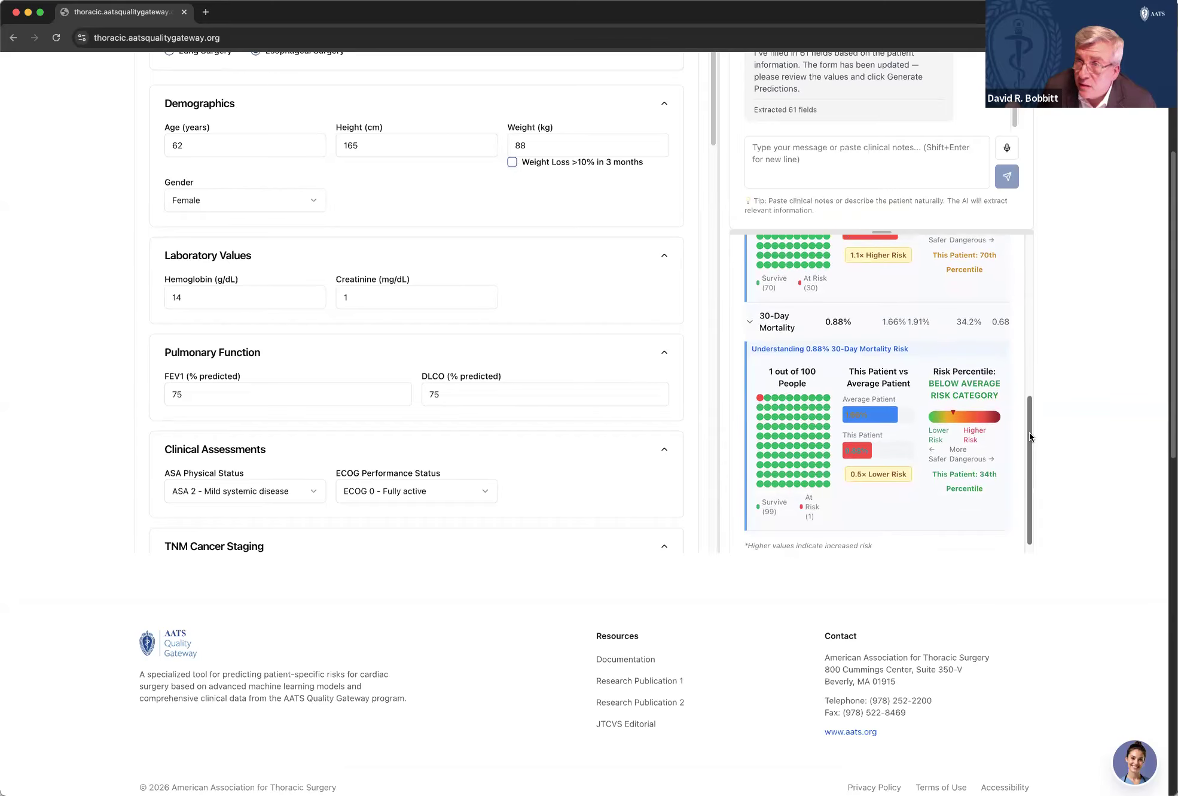
pyautogui.moveTo(1030, 432)
pyautogui.mouseDown()
pyautogui.moveTo(1025, 384)
pyautogui.moveTo(1030, 427)
pyautogui.mouseUp()
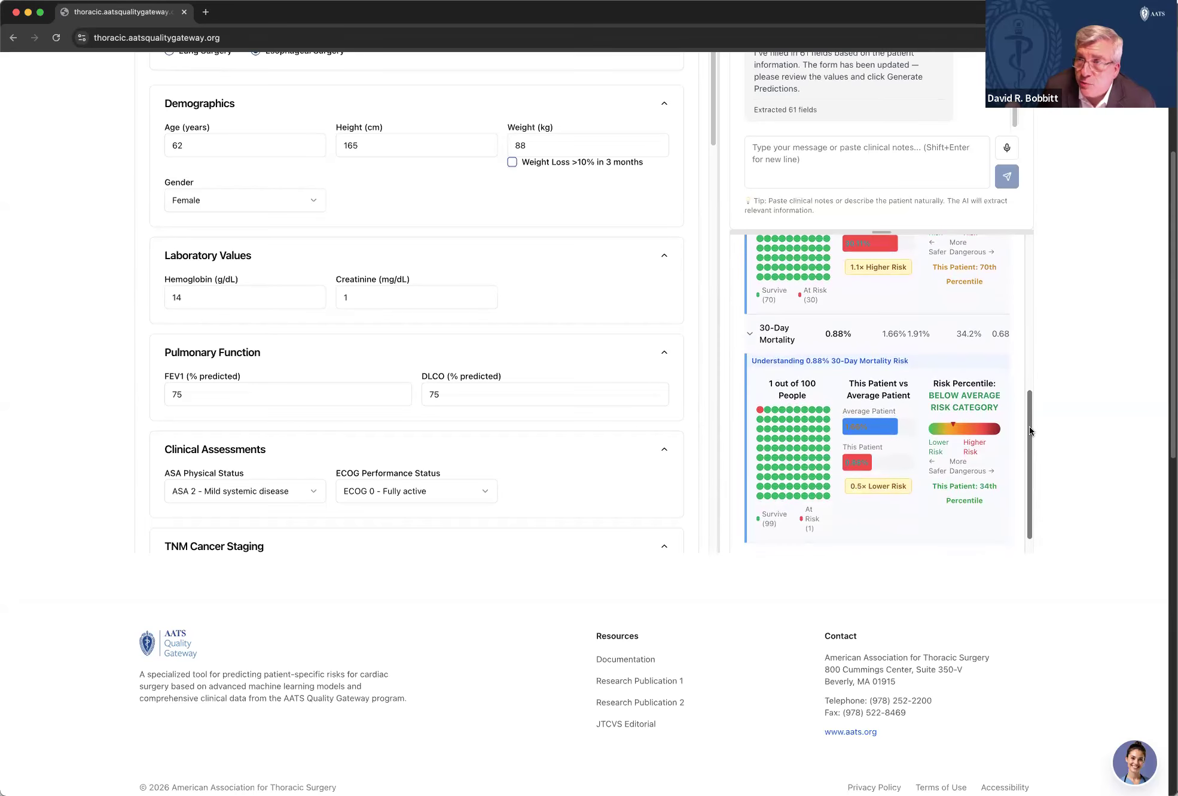